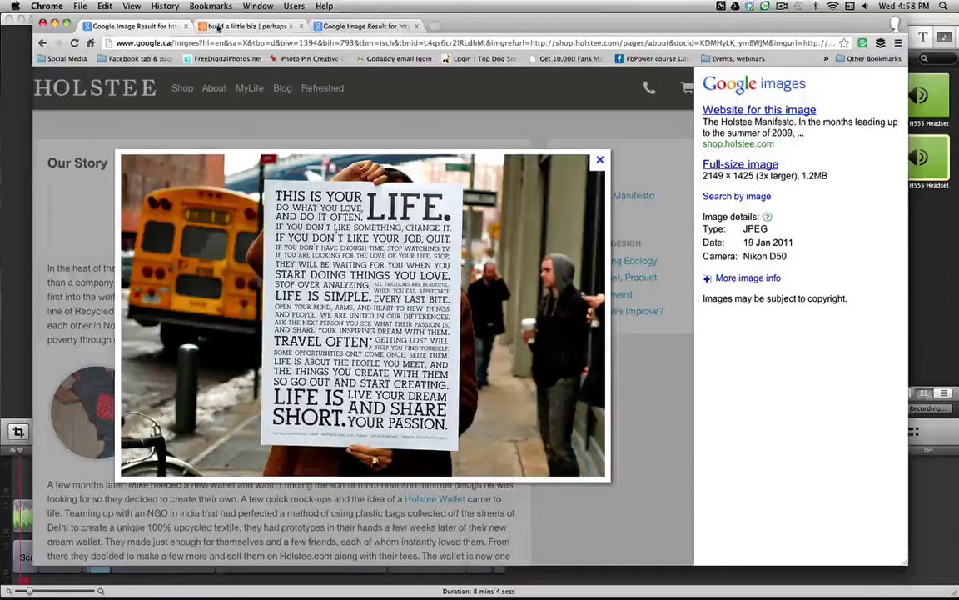
Switch to the 'build a little biz' tab showing the 'i ♥ my little biz' manifesto
click(218, 27)
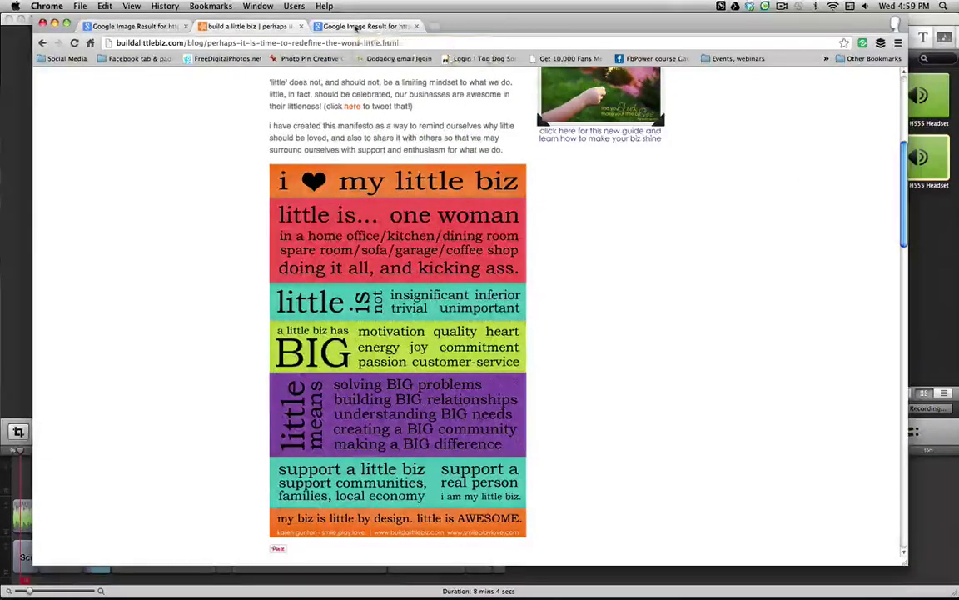
Switch to the 'Google Image Result' tab to view another manifesto example
click(357, 28)
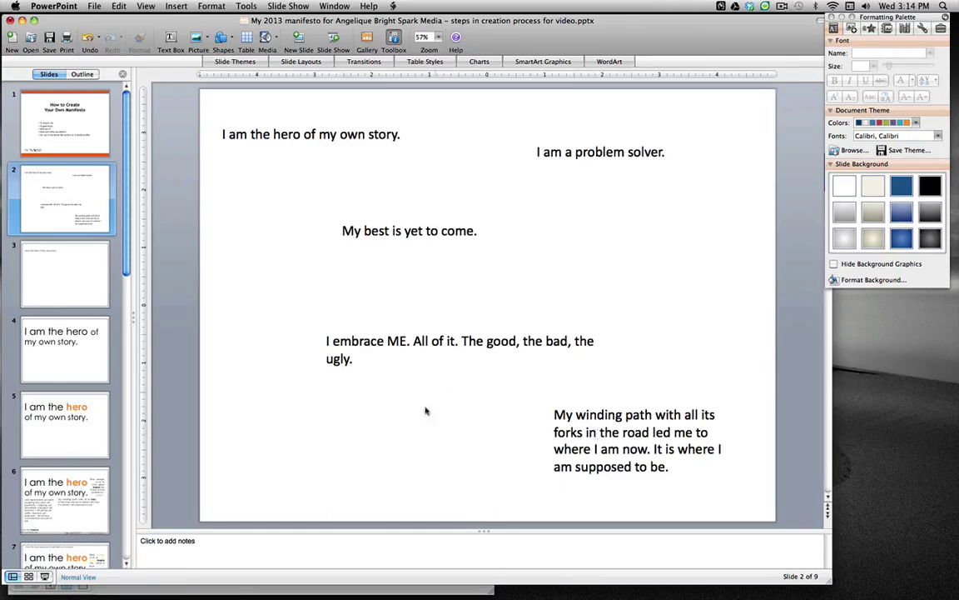
Draw and discard an empty text box on slide 2, then go to slide 3
mouse_move(464, 582)
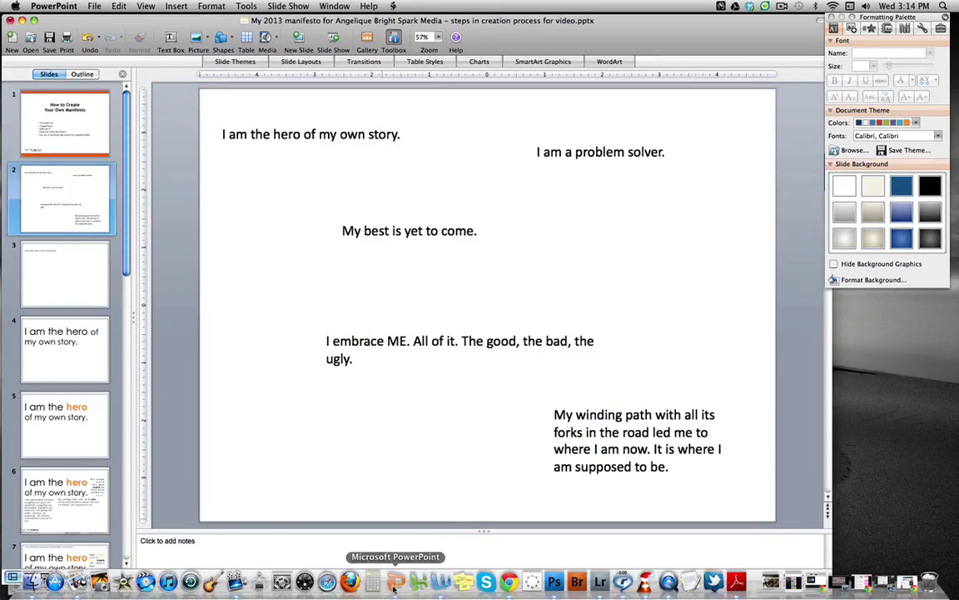
click(270, 135)
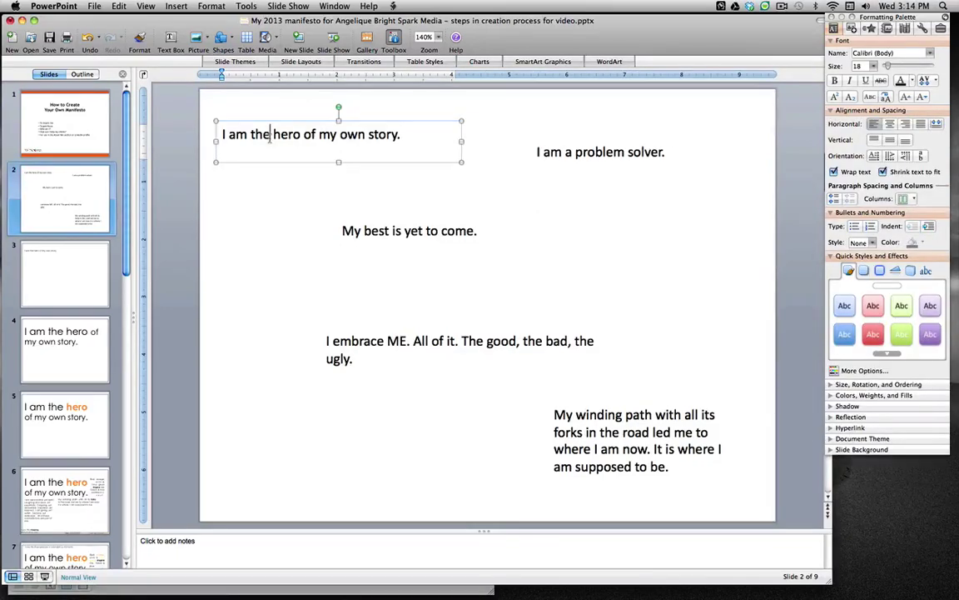
click(283, 279)
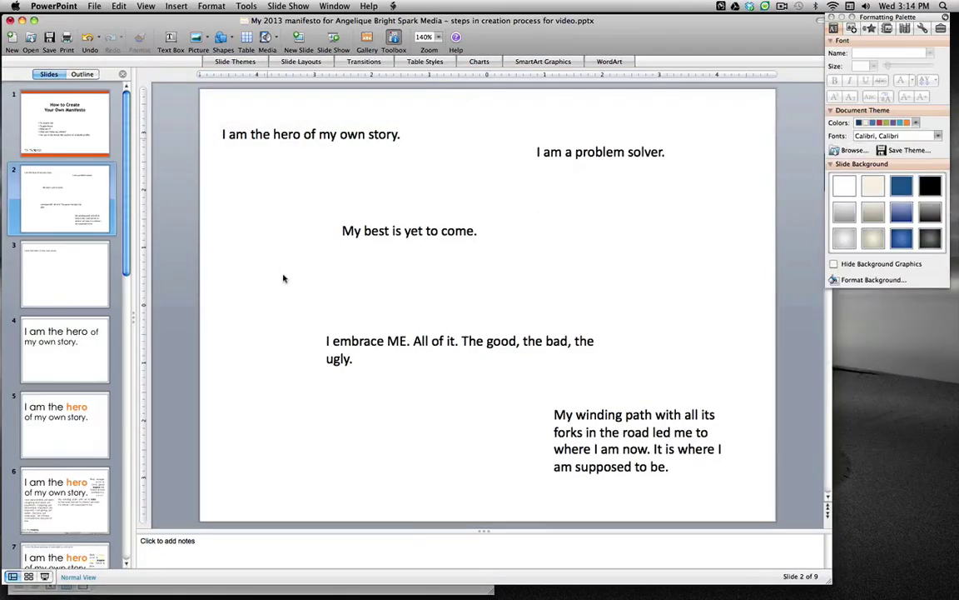
click(171, 37)
drag(241, 283, 529, 306)
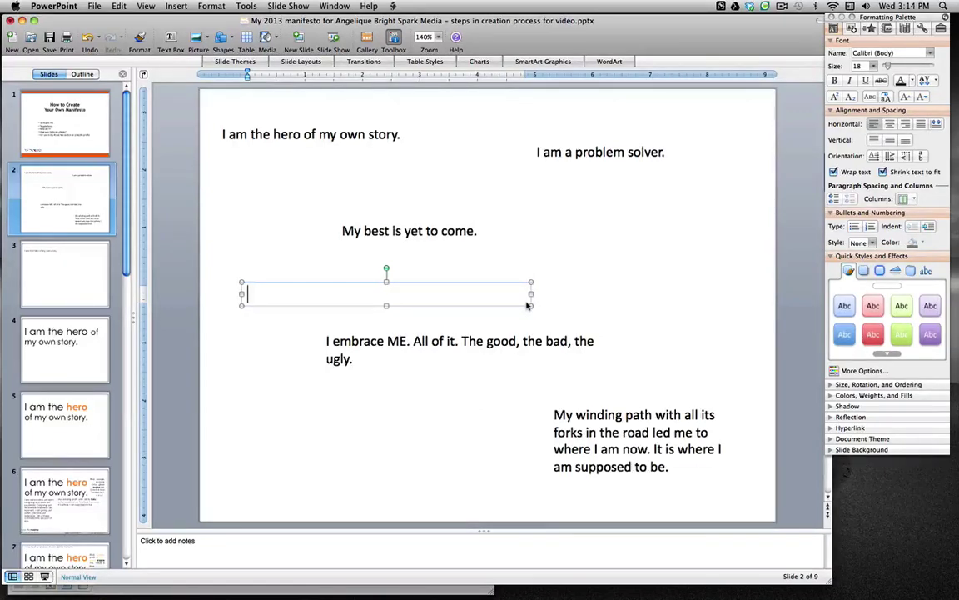
click(305, 391)
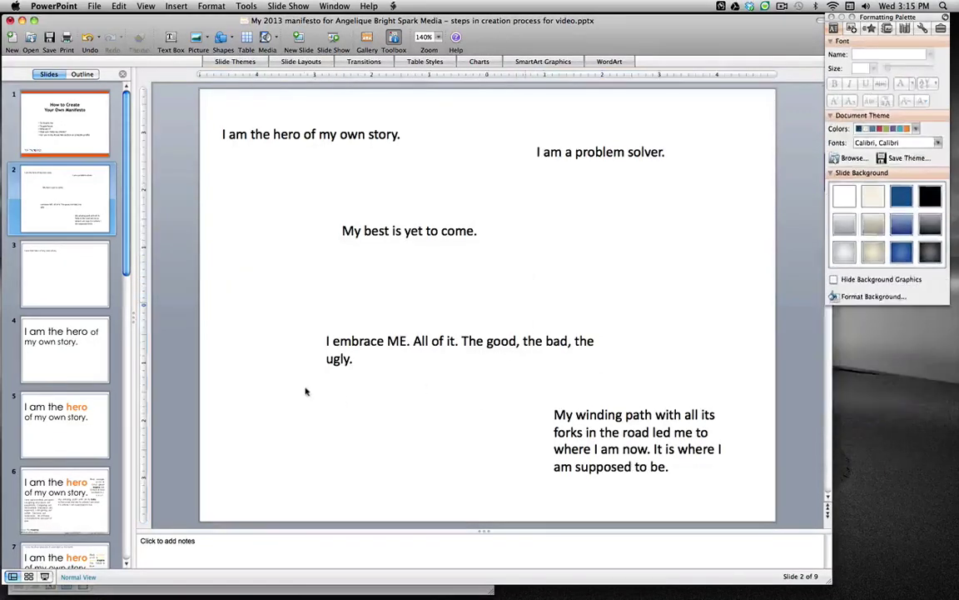
click(76, 283)
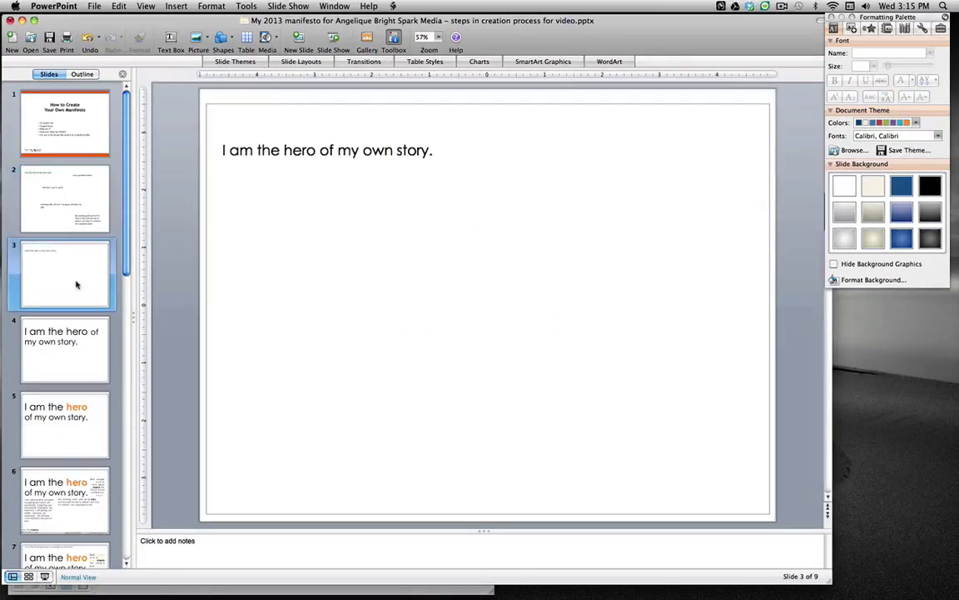
click(301, 150)
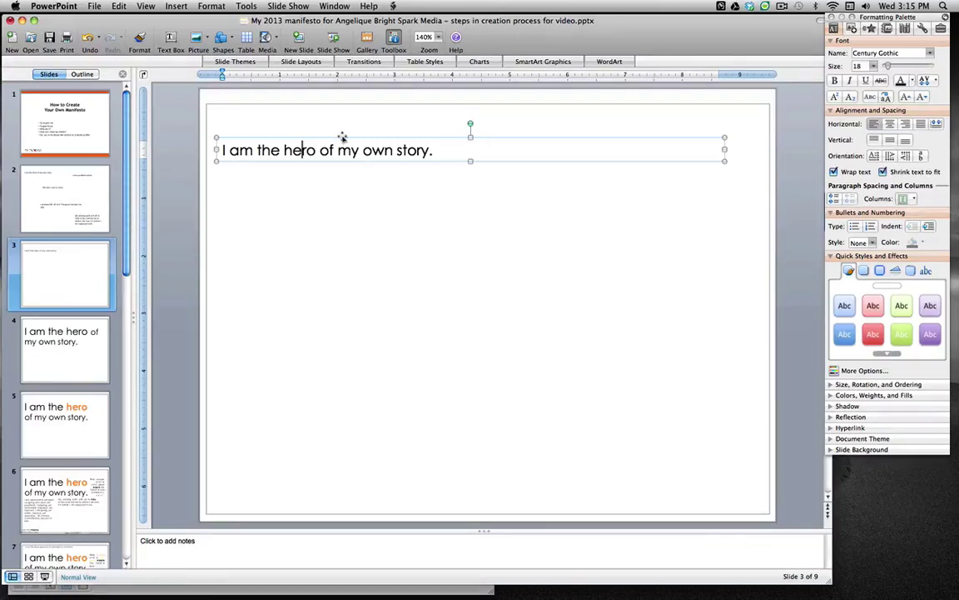
triple_click(294, 150)
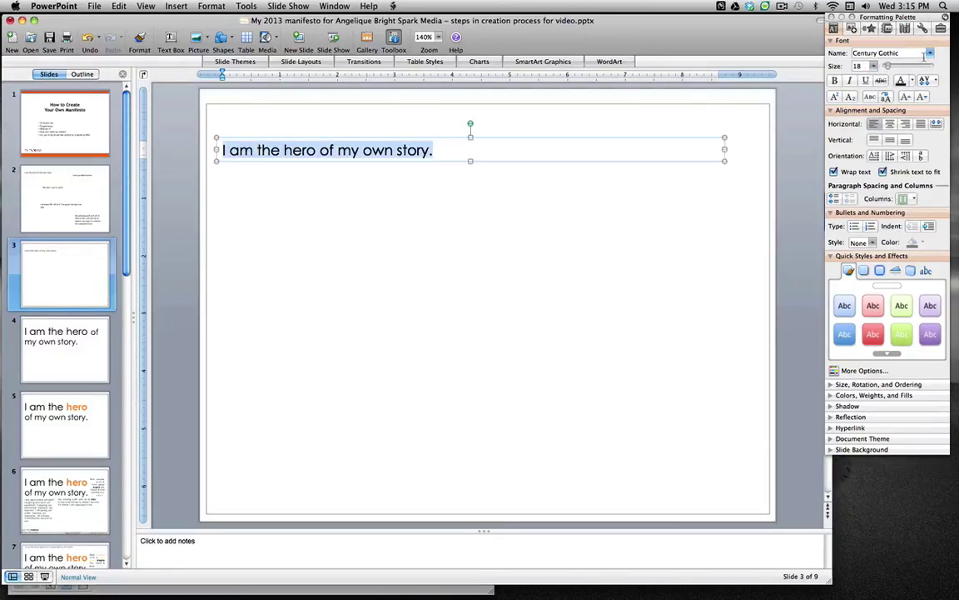
click(930, 54)
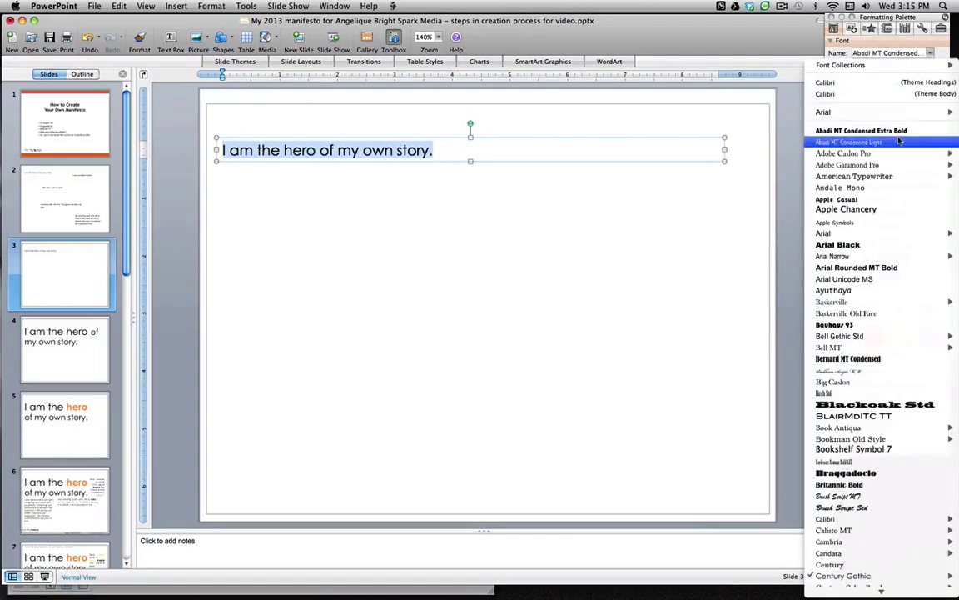
click(926, 130)
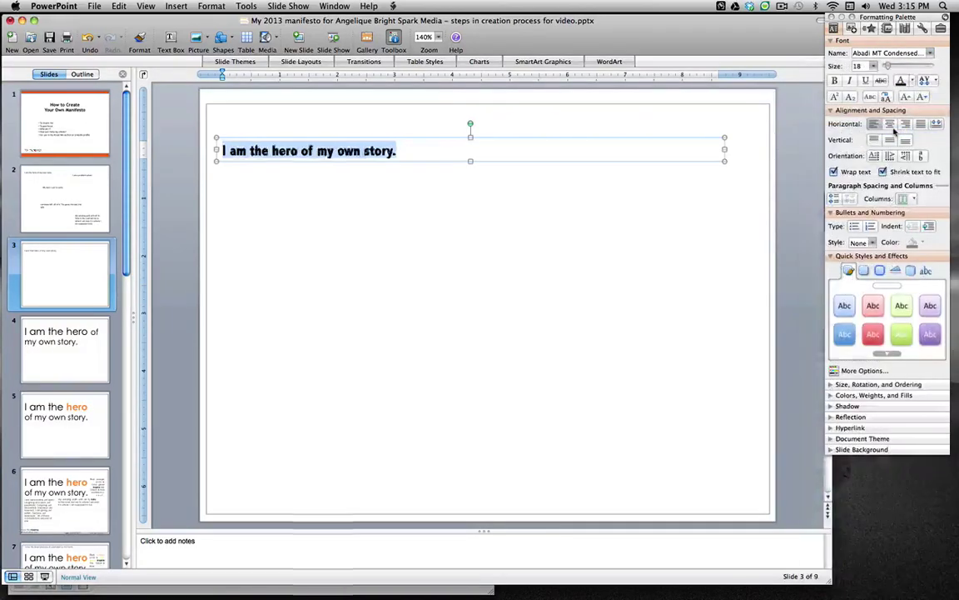
click(930, 53)
scroll(879, 254, down, 10)
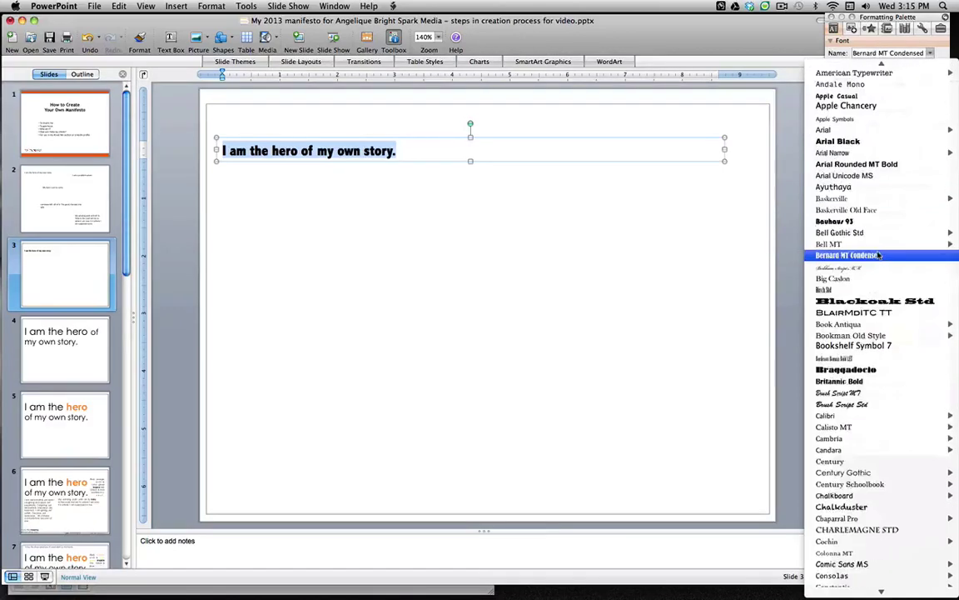
click(858, 250)
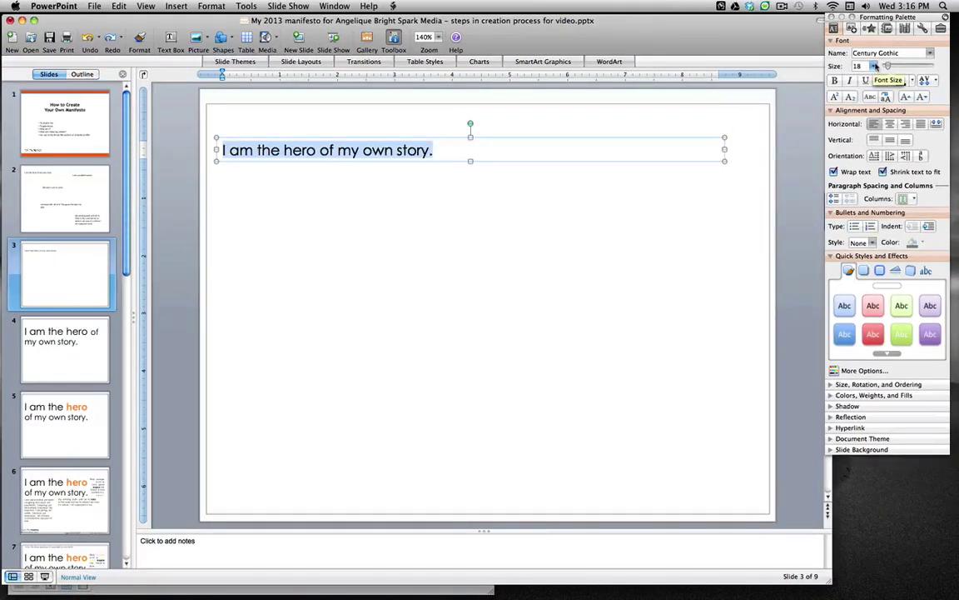
click(117, 7)
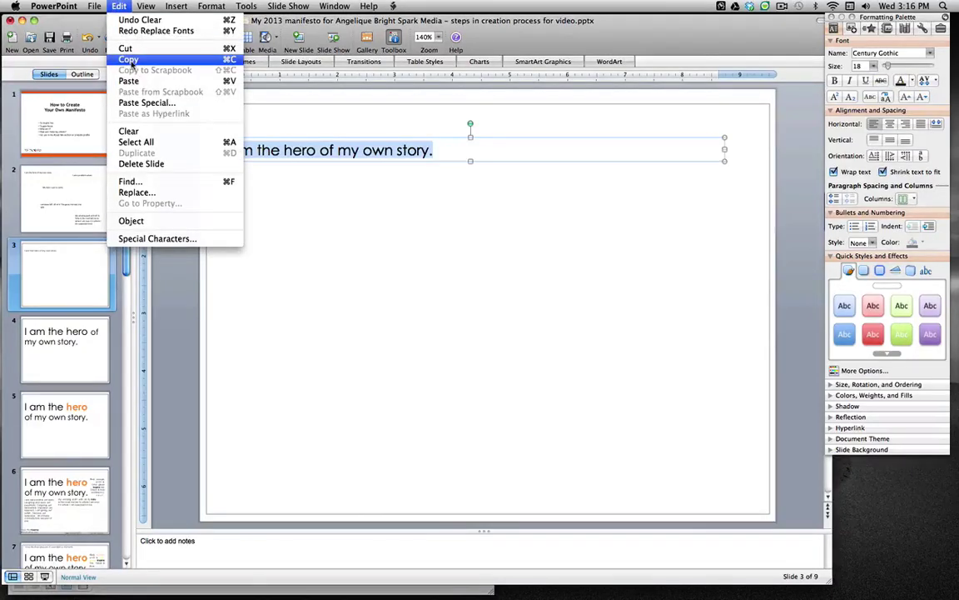
click(136, 142)
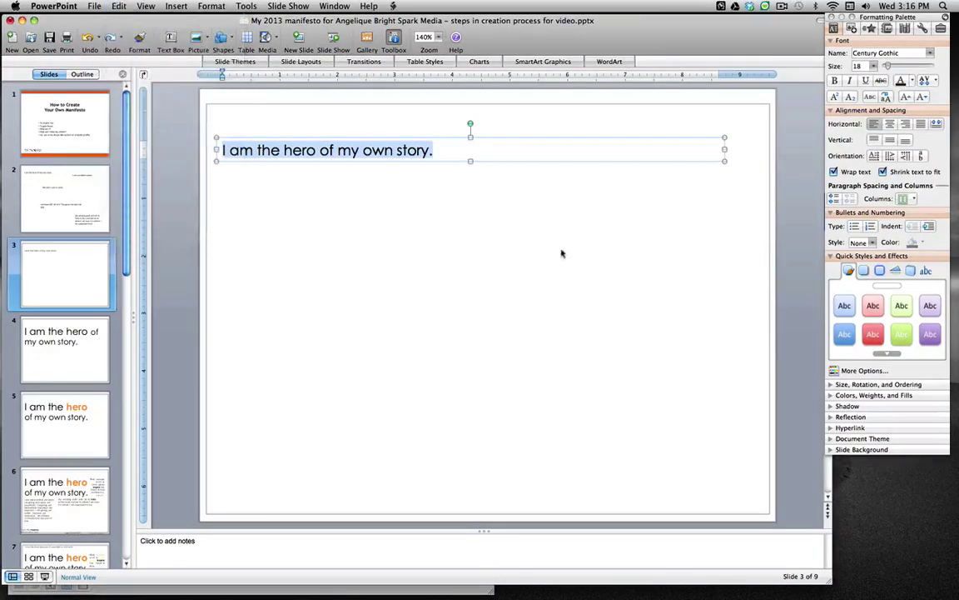
click(930, 54)
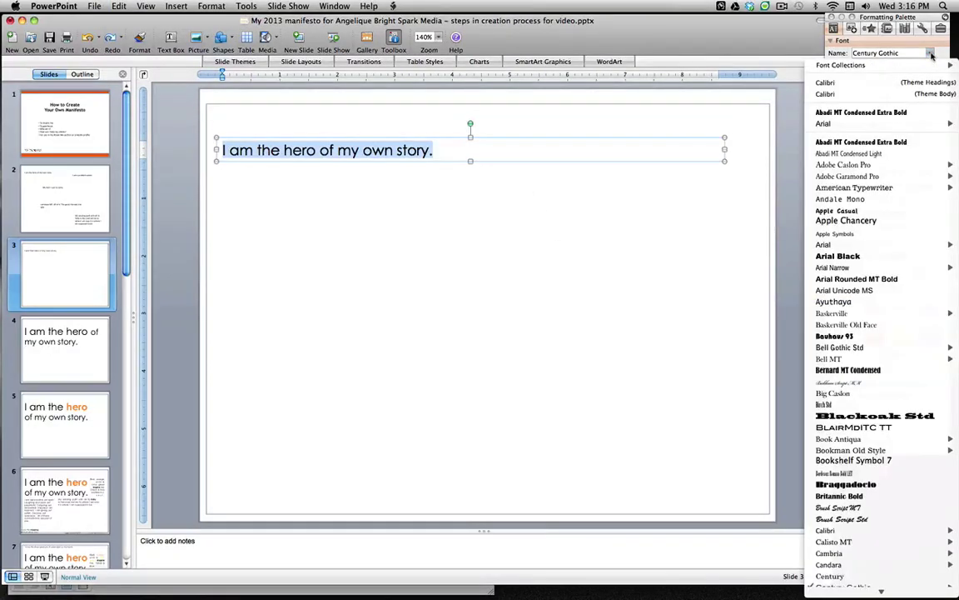
scroll(897, 407, down, 3)
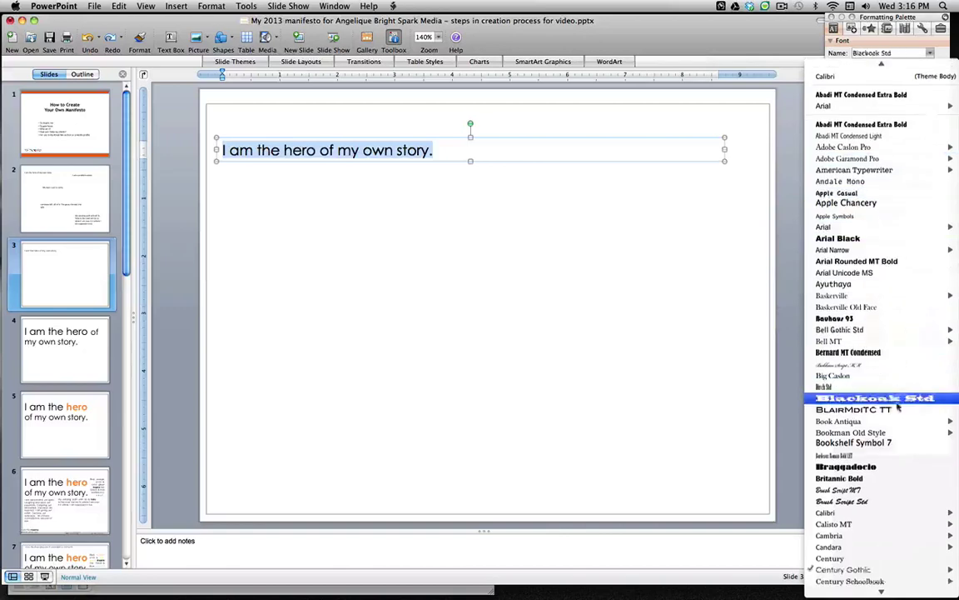
click(880, 491)
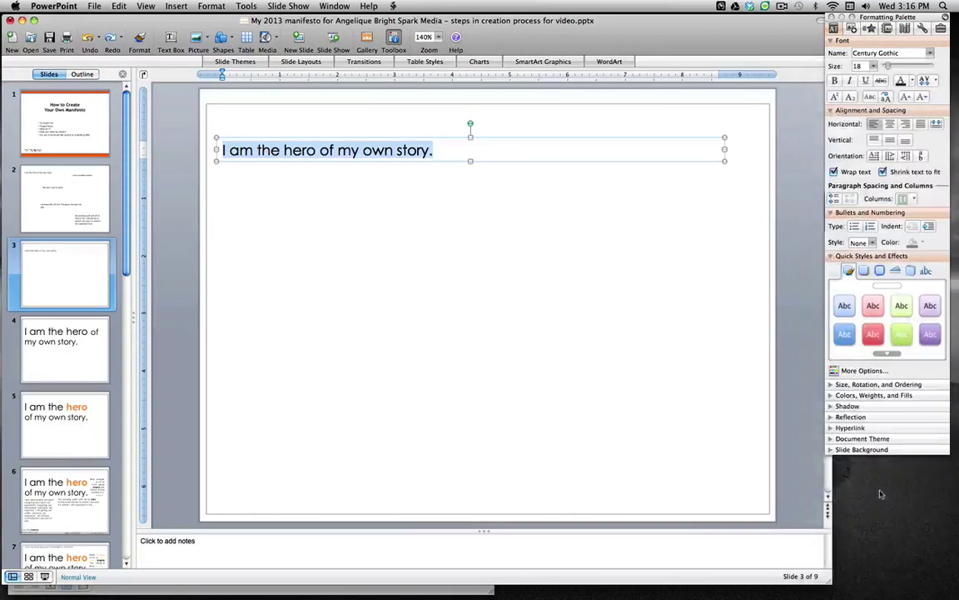
click(382, 152)
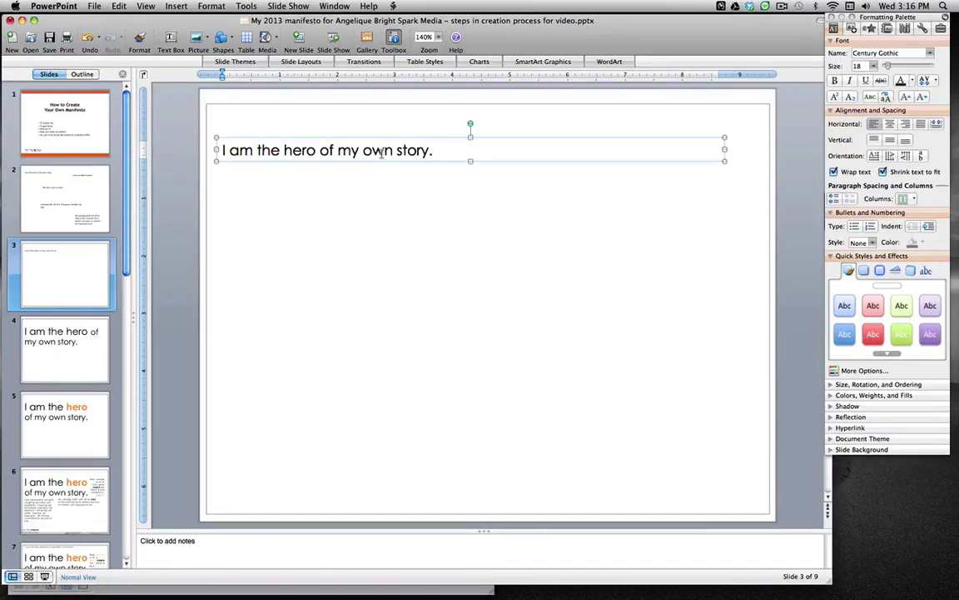
drag(345, 135, 344, 272)
click(316, 285)
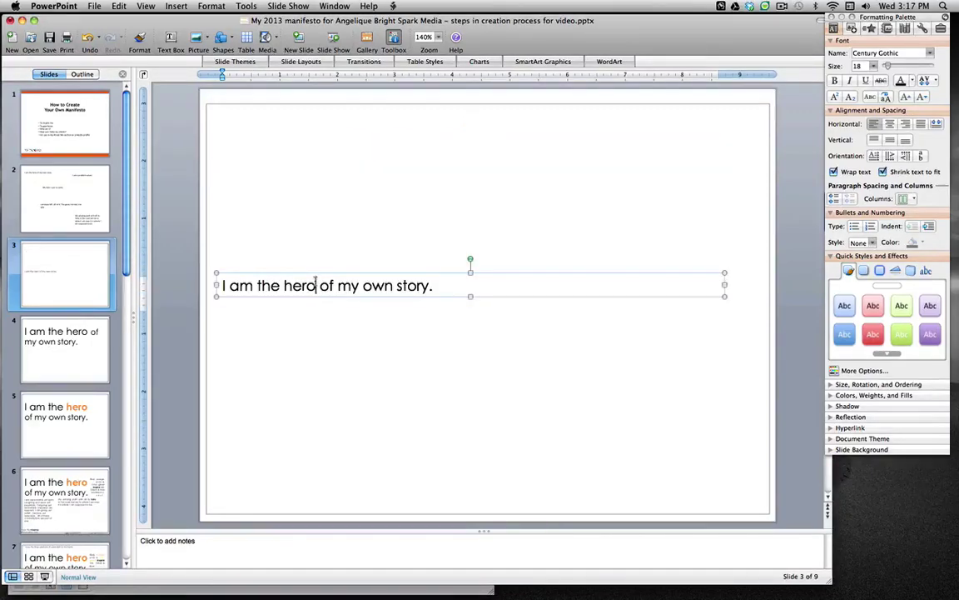
Break 'I am the hero of my own story.' onto a new line after 'hero'
key(Return)
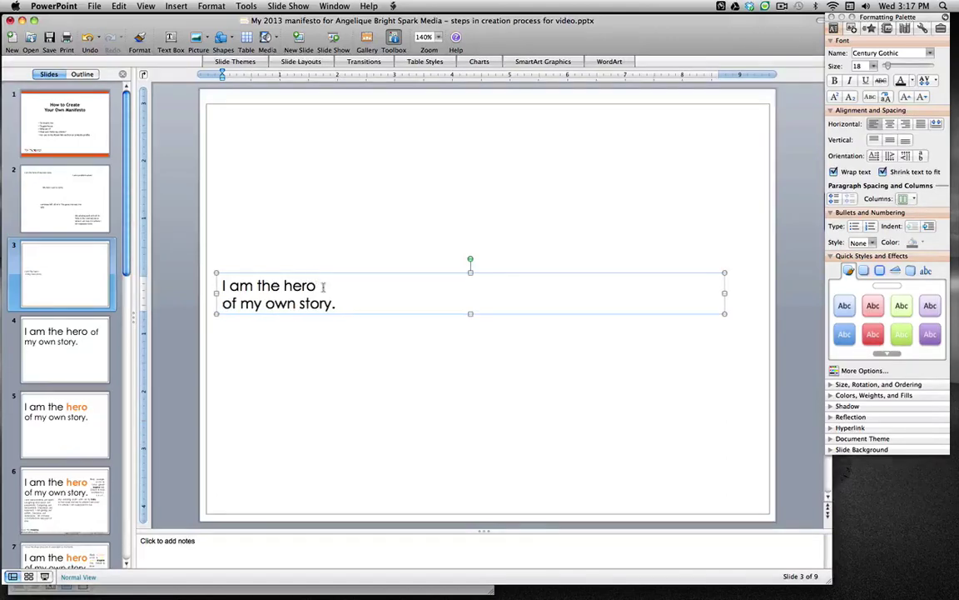
key(Escape)
key(Escape)
click(304, 302)
triple_click(312, 302)
Resize all the manifesto text to 60 pt after trying 48, then select 'hero'
key(super+a)
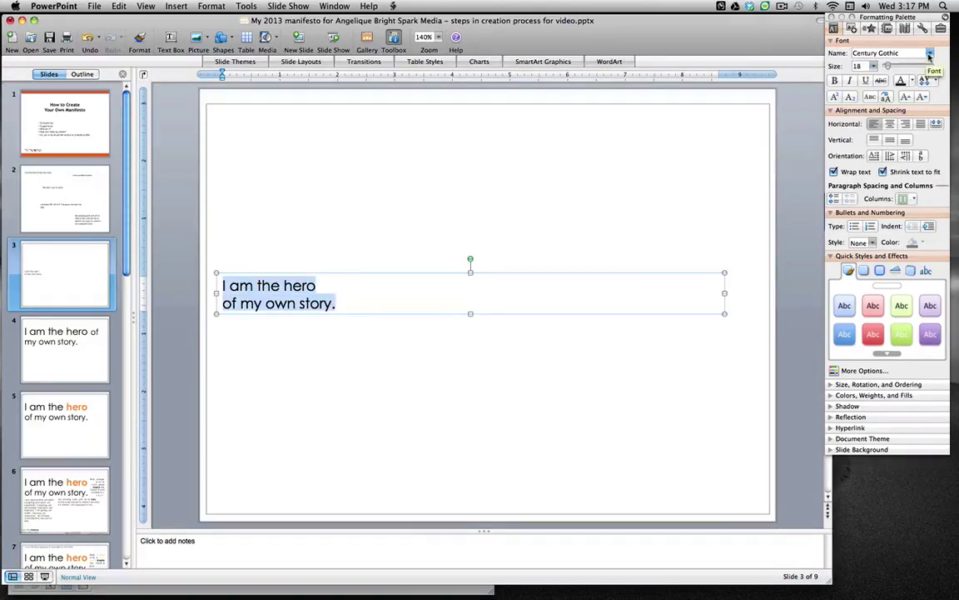
click(873, 66)
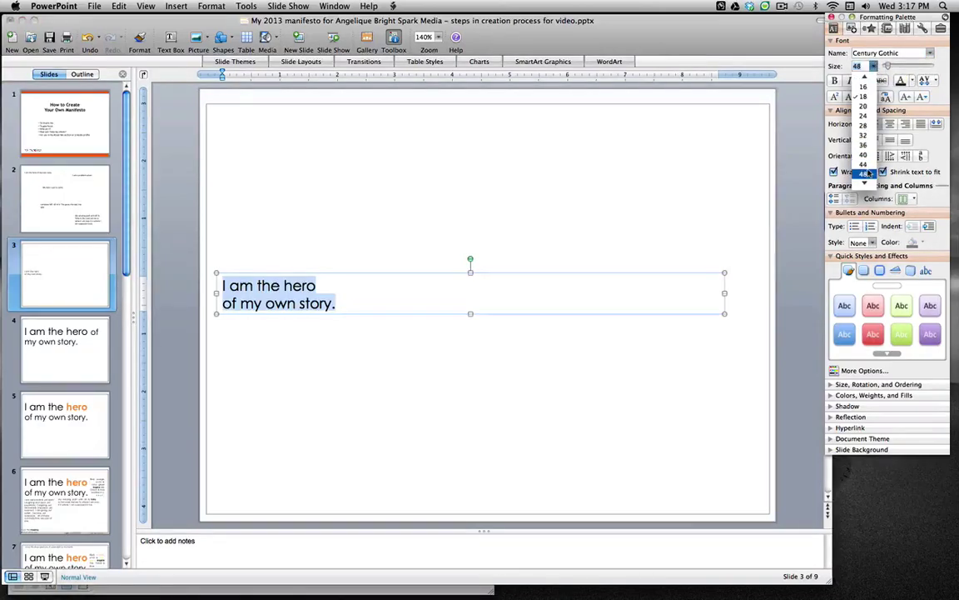
click(869, 174)
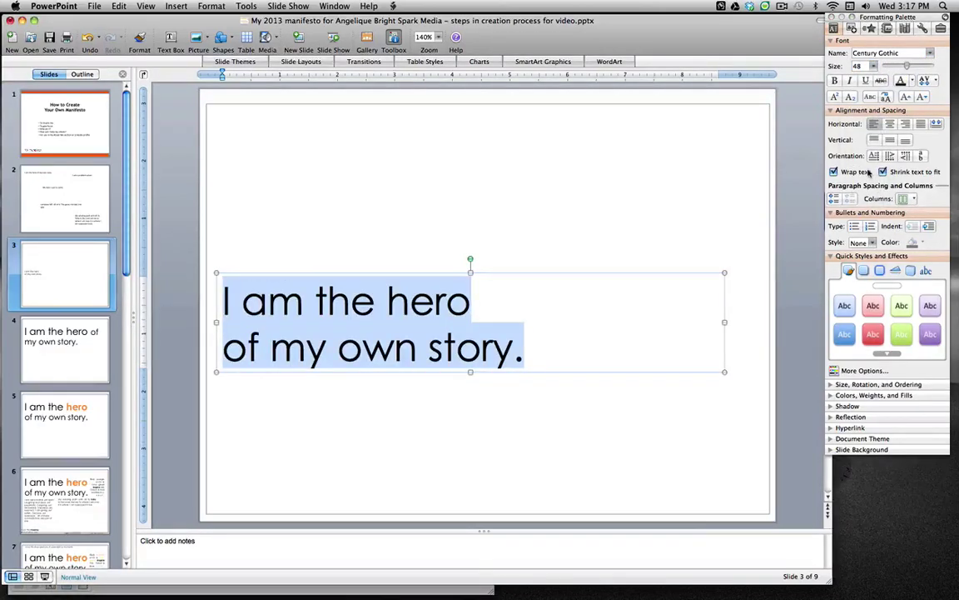
click(873, 67)
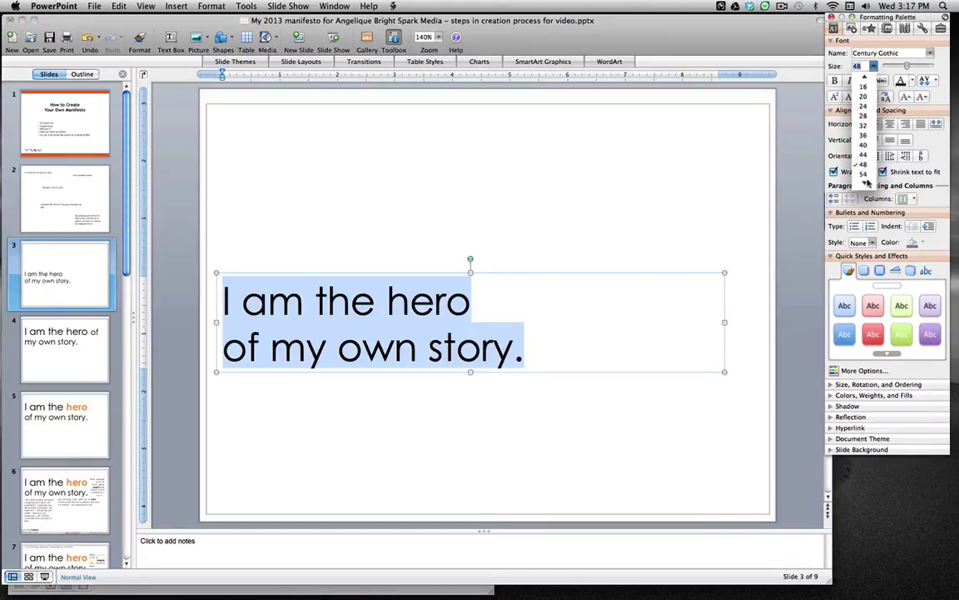
click(866, 156)
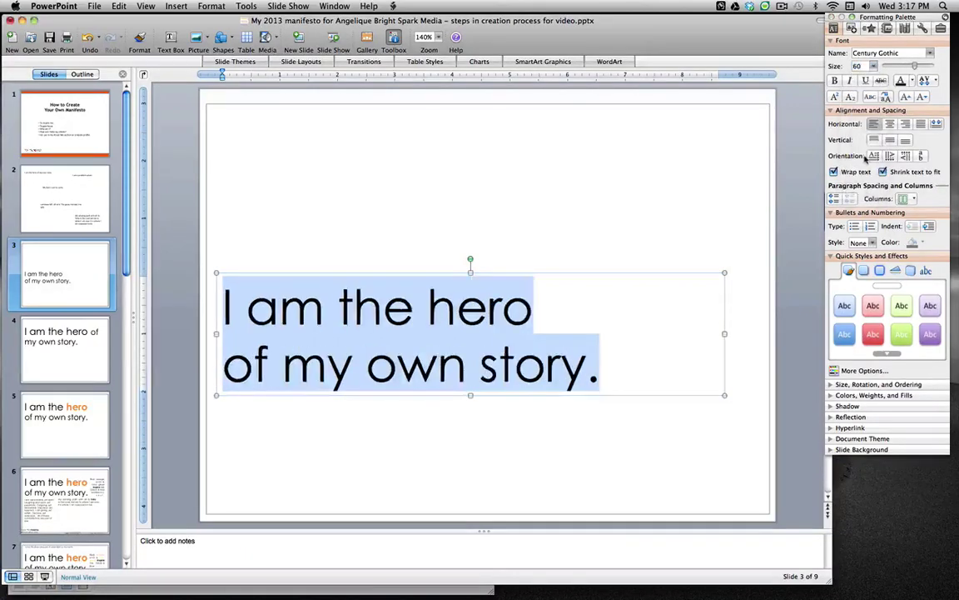
click(487, 320)
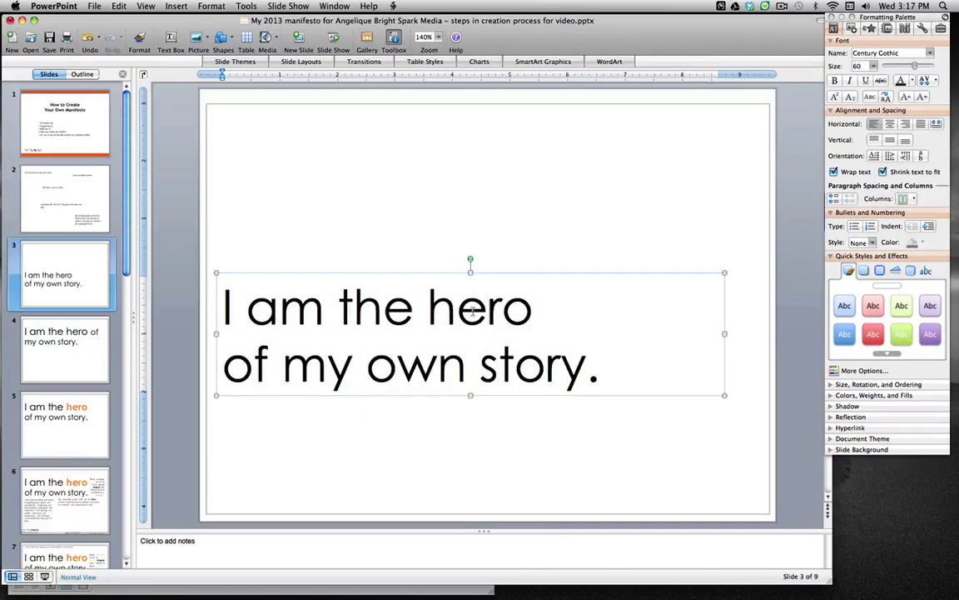
double_click(485, 316)
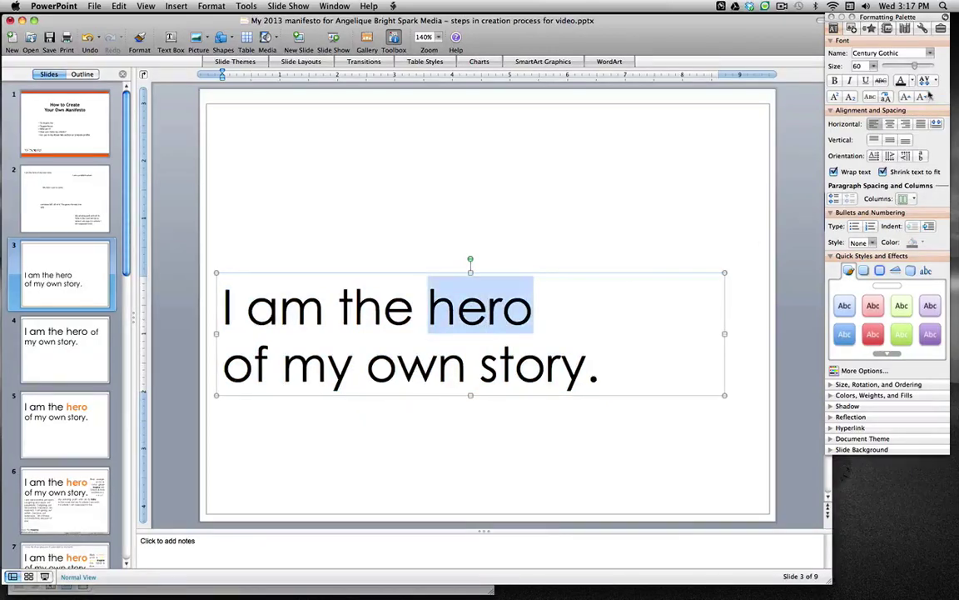
Bold 'hero' with Cmd+B and colour it orange with Font Color
key(super+b)
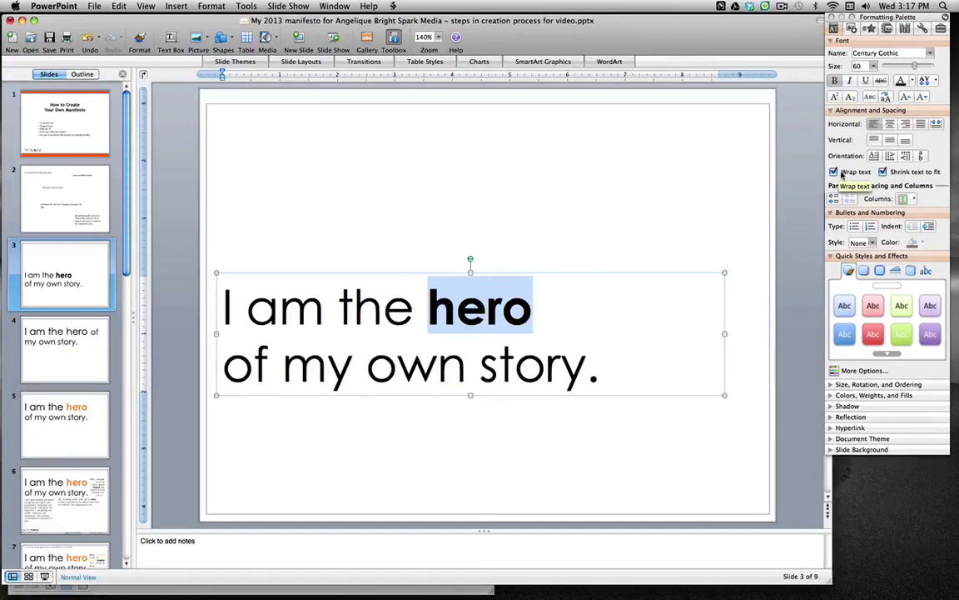
click(909, 80)
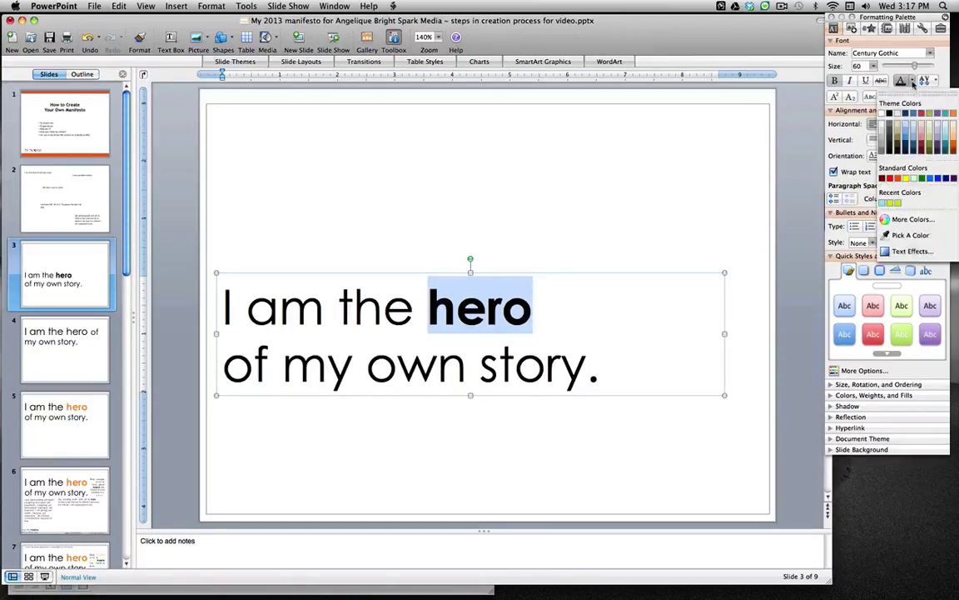
click(955, 114)
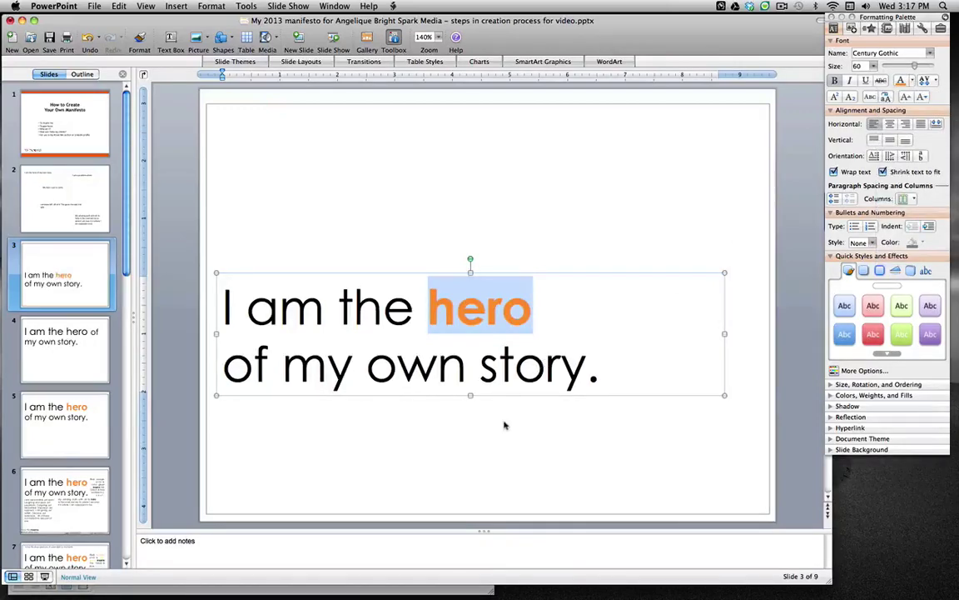
click(505, 424)
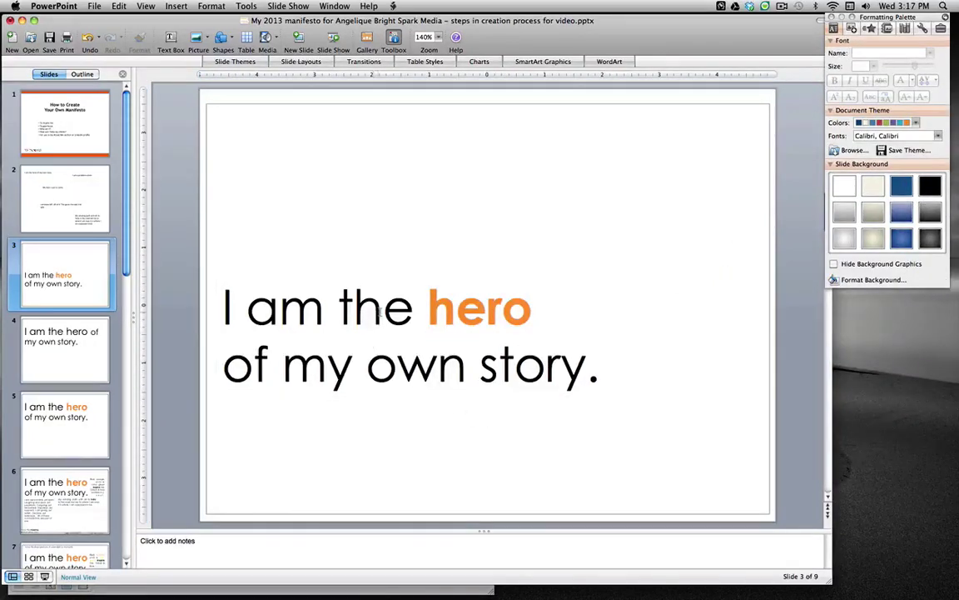
click(382, 345)
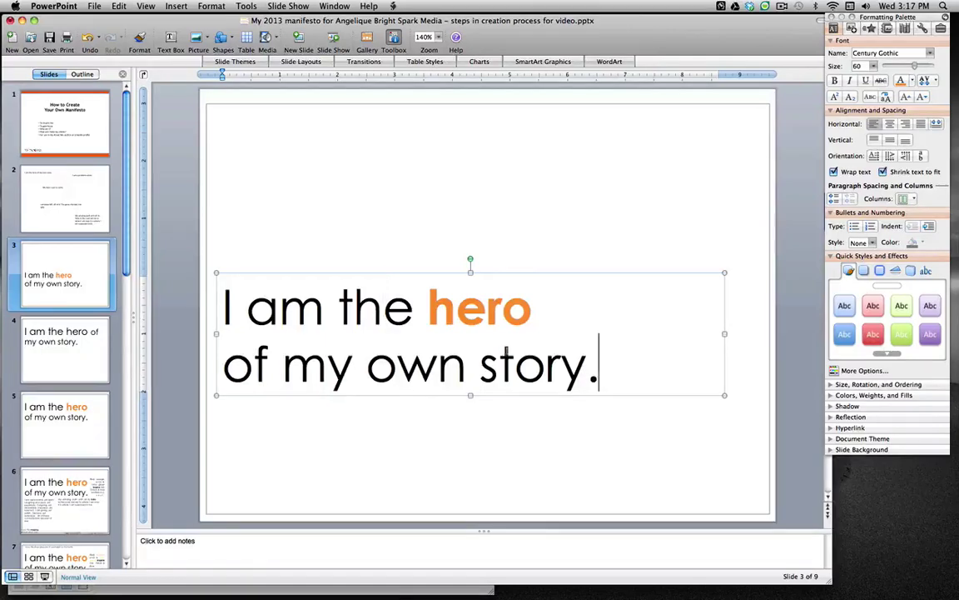
Keep the hero sentence left-aligned after trying Distribute, then open slide 5
drag(597, 369, 284, 295)
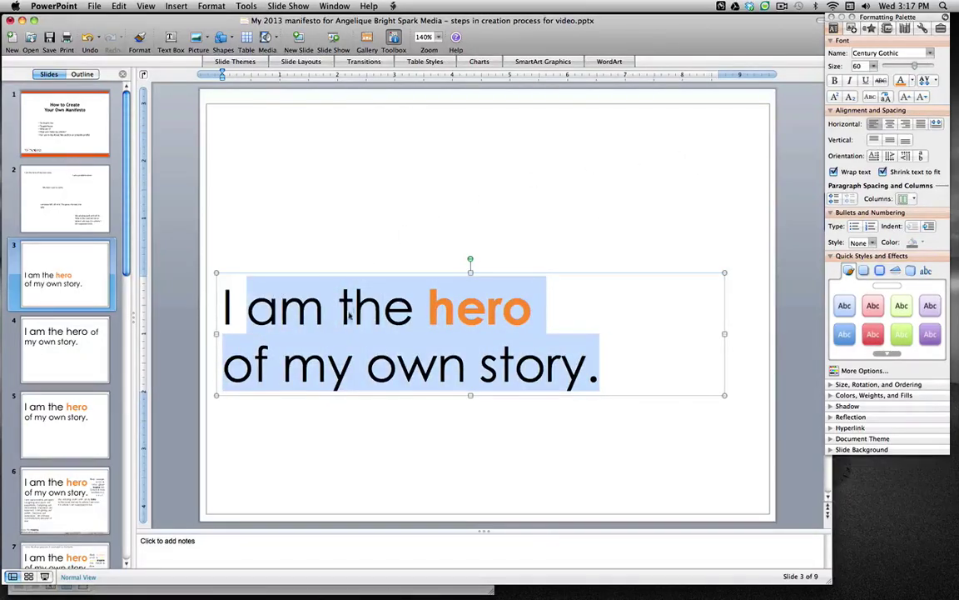
triple_click(438, 310)
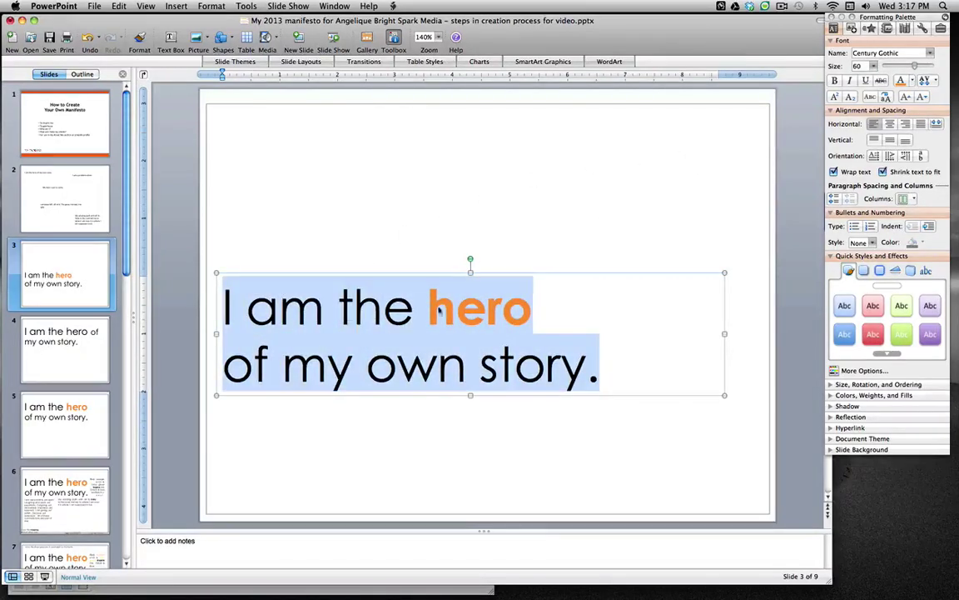
click(937, 125)
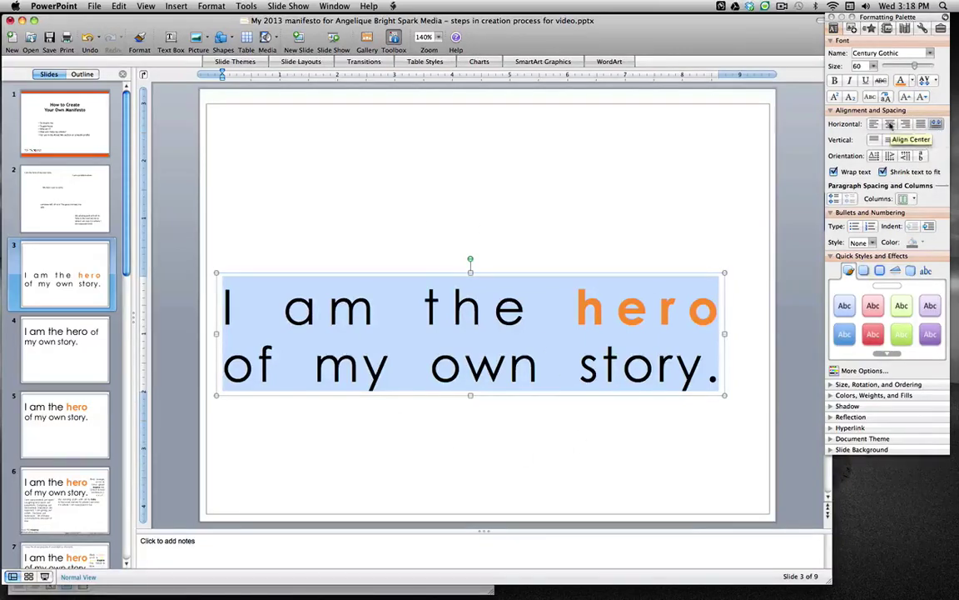
click(873, 125)
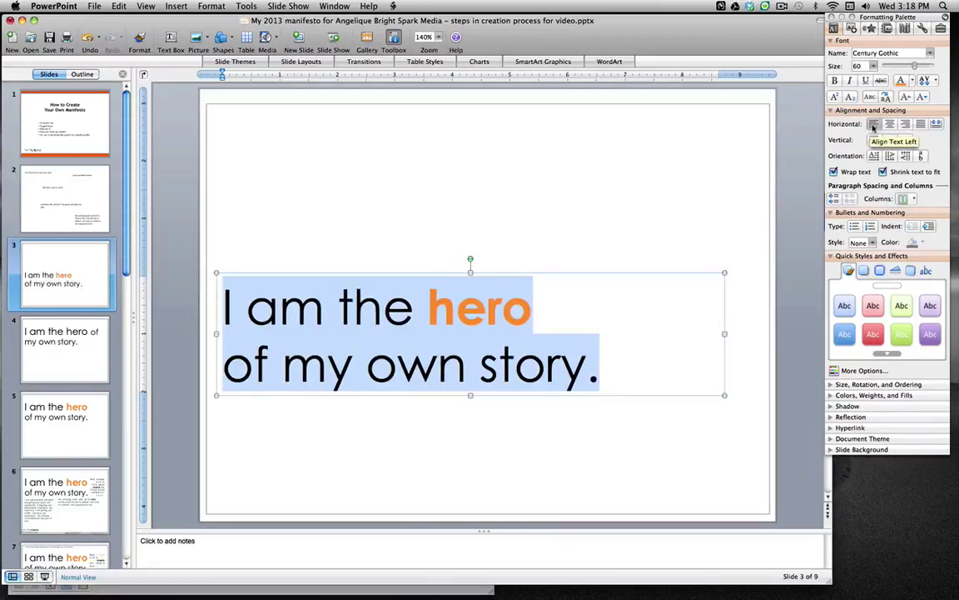
click(419, 353)
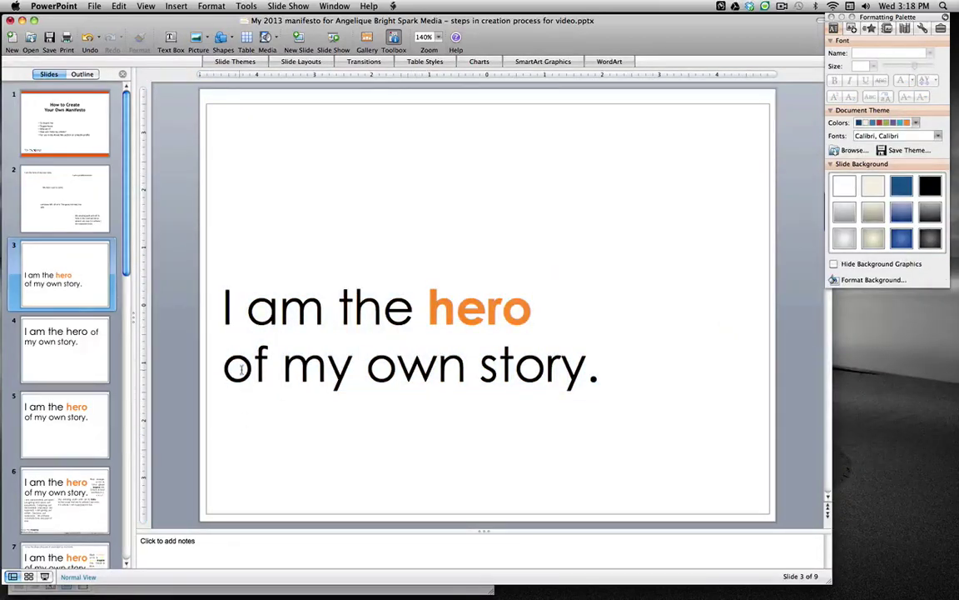
click(57, 432)
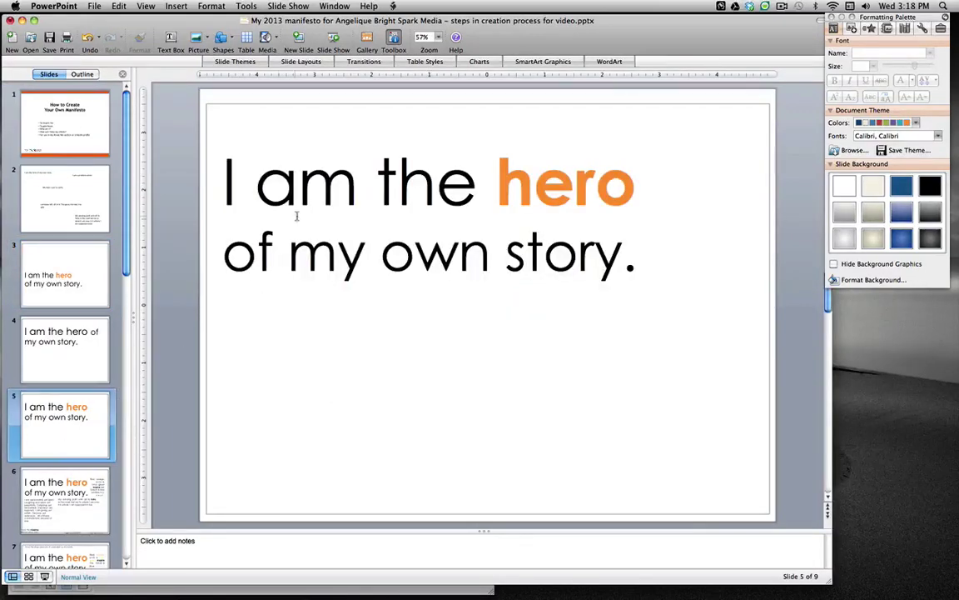